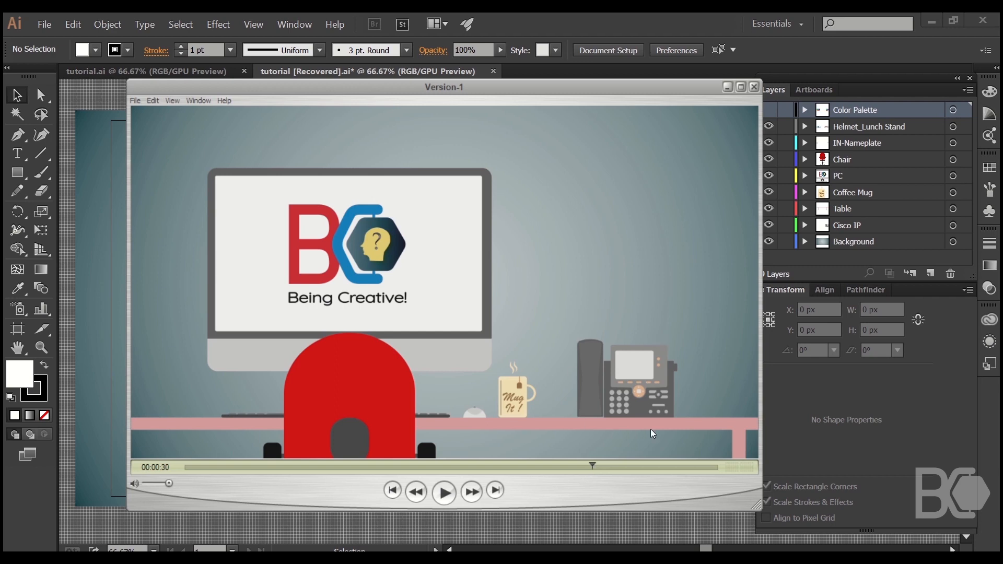
# Step: Scrub the Version-1 preview video forward to view the shelves beneath the desk
pyautogui.moveTo(592, 471); pyautogui.dragTo(607, 468)
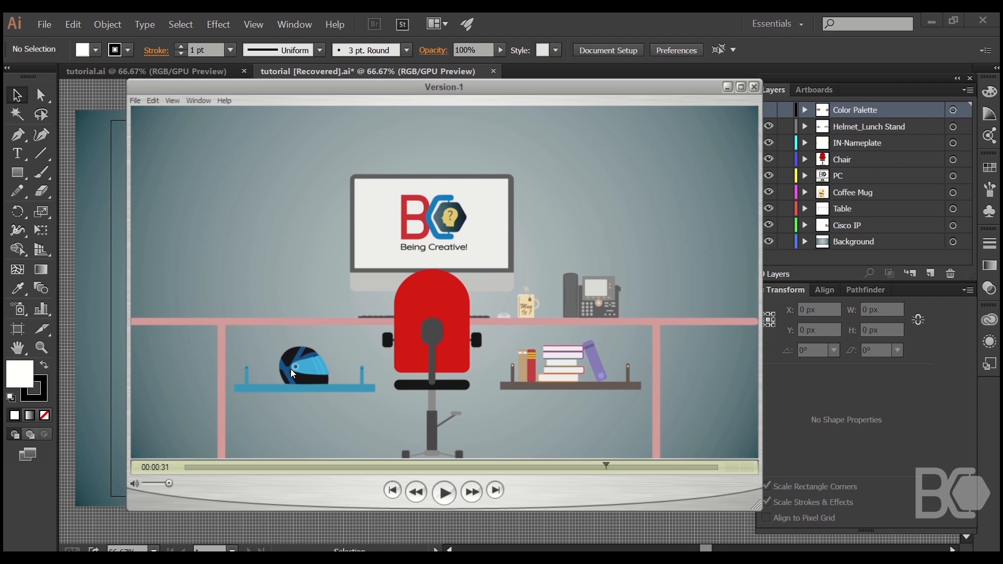
pyautogui.moveTo(609, 465); pyautogui.dragTo(621, 469)
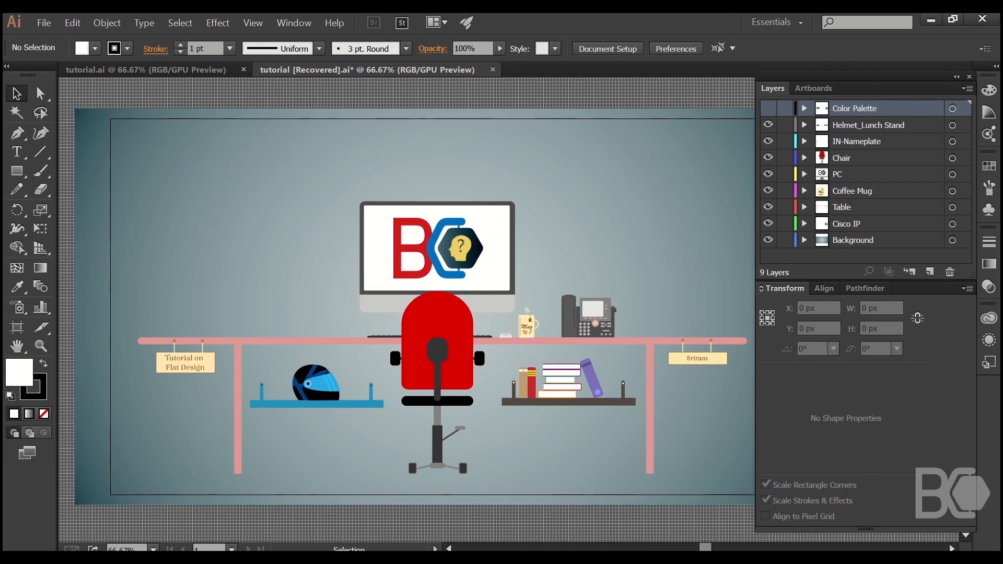
# Step: Switch to the browser, look through the flat design color palette images, and return to Illustrator
pyautogui.hotkey('alt', 'Tab')
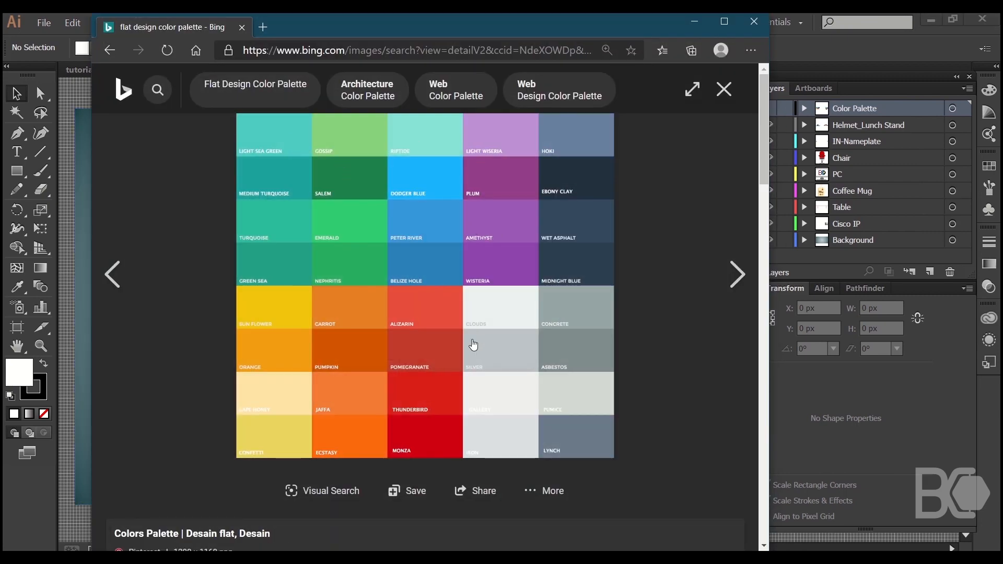
pyautogui.click(735, 281)
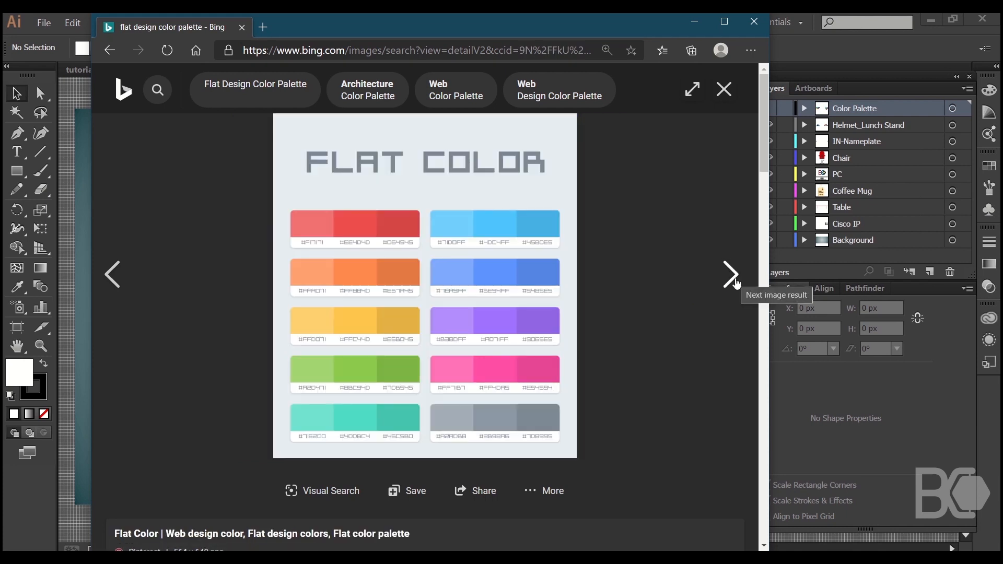
pyautogui.click(734, 281)
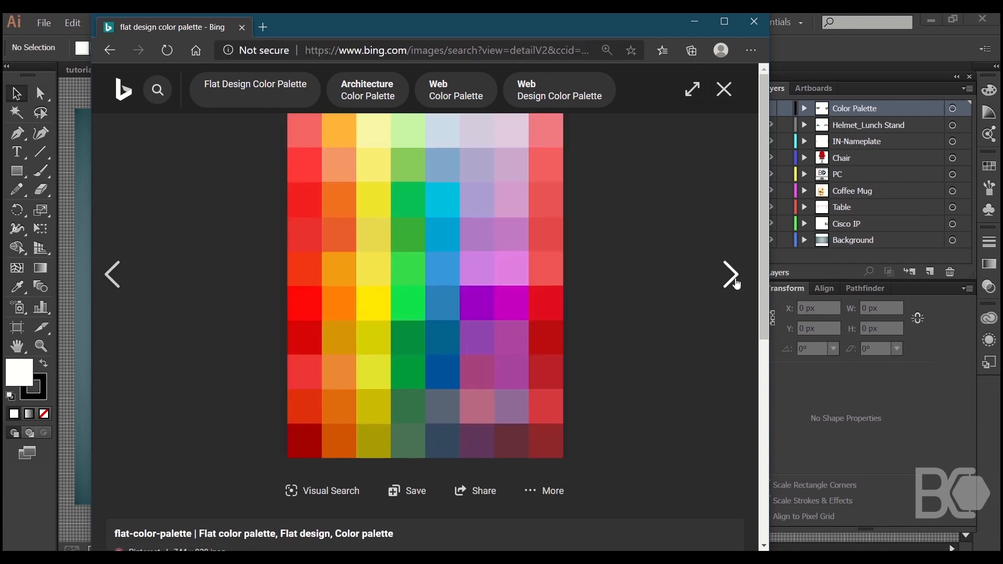
pyautogui.click(116, 274)
pyautogui.click(113, 280)
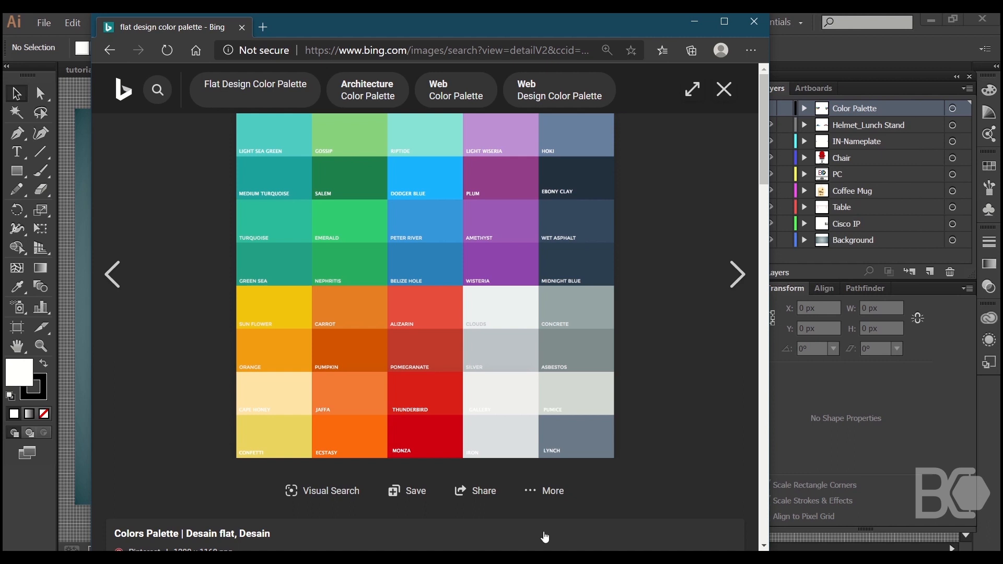
pyautogui.click(408, 557)
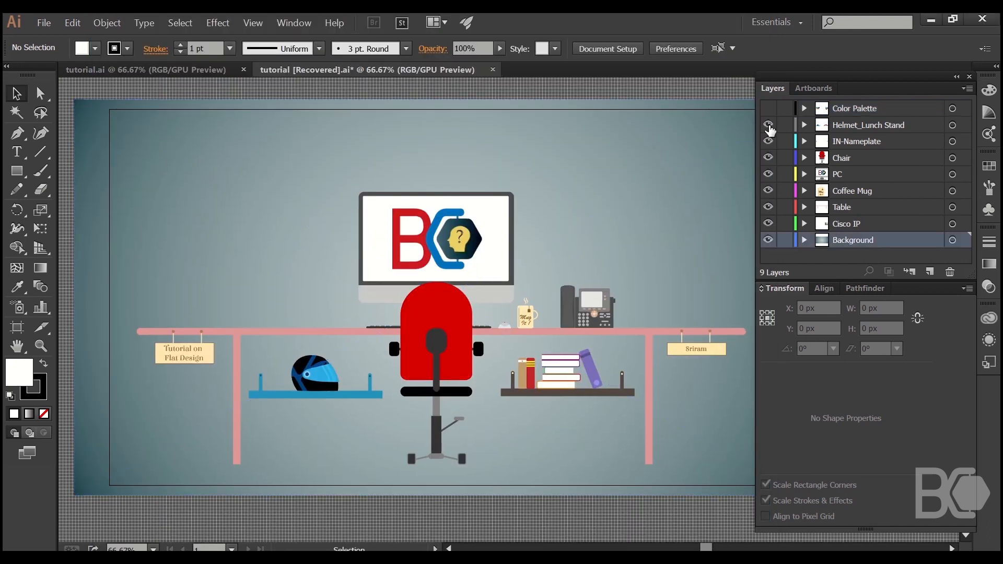
# Step: Hide every layer from Helmet_Lunch Stand down to Cisco IP, and show only Table and PC again over the background
pyautogui.moveTo(770, 128); pyautogui.dragTo(772, 224)
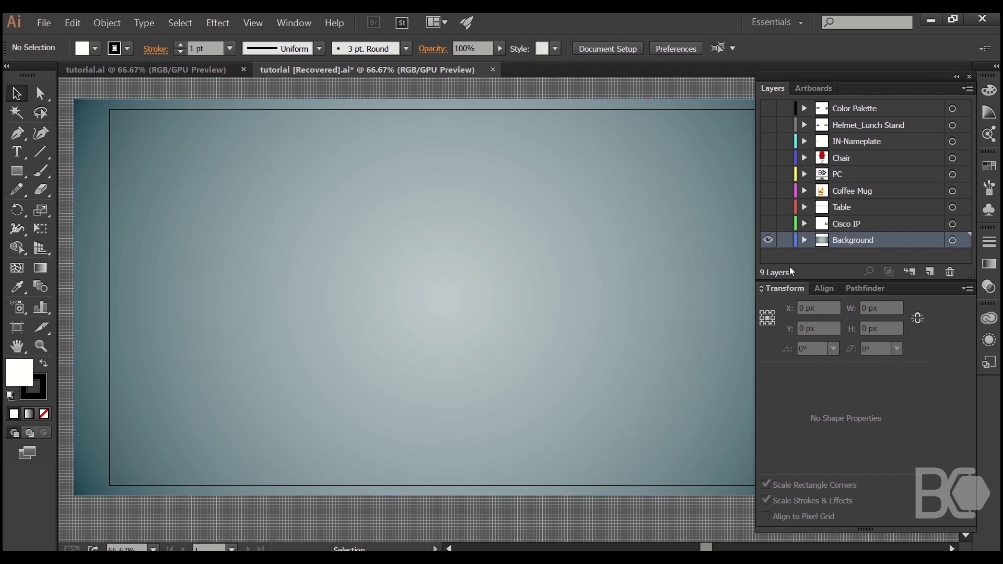
pyautogui.click(769, 208)
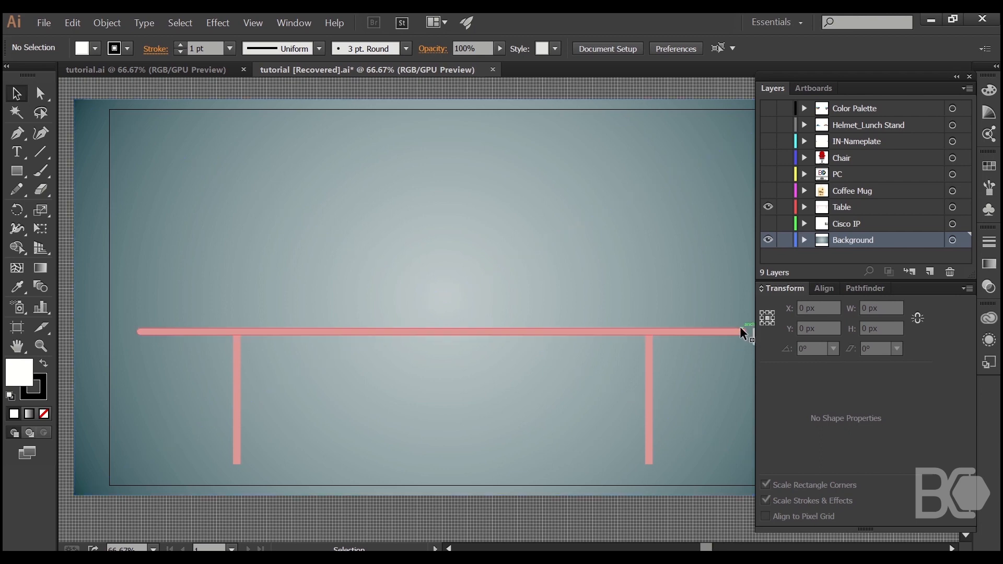
pyautogui.click(769, 175)
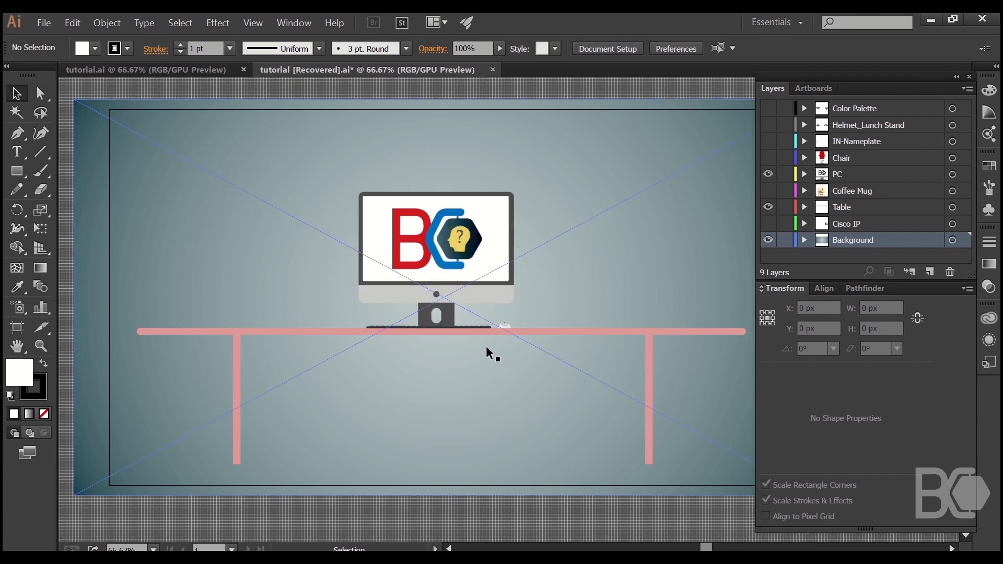
# Step: Examine the computer's stand, keyboard keys and mouse up close on the table
pyautogui.scroll(2, 441, 249)
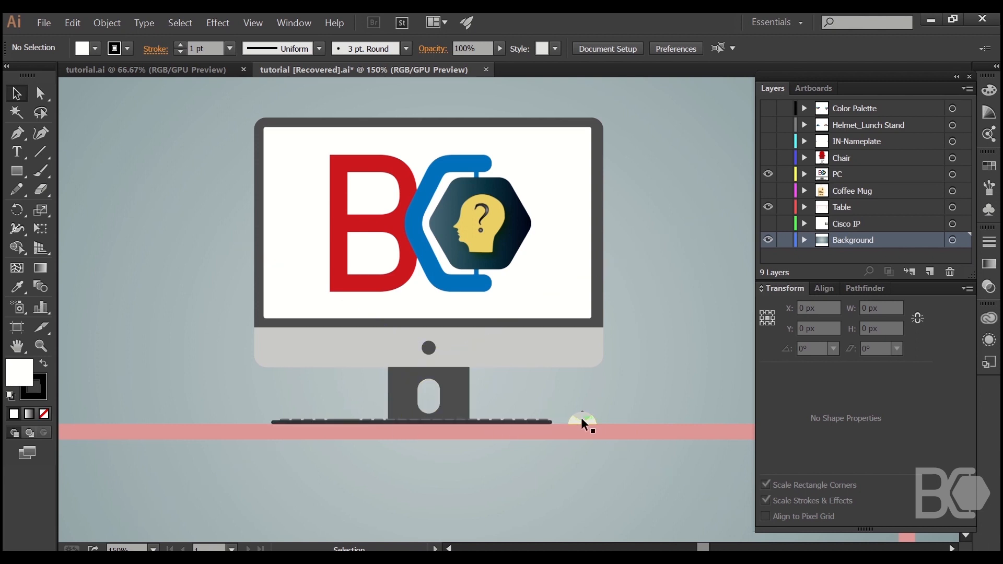
pyautogui.scroll(2, 594, 425)
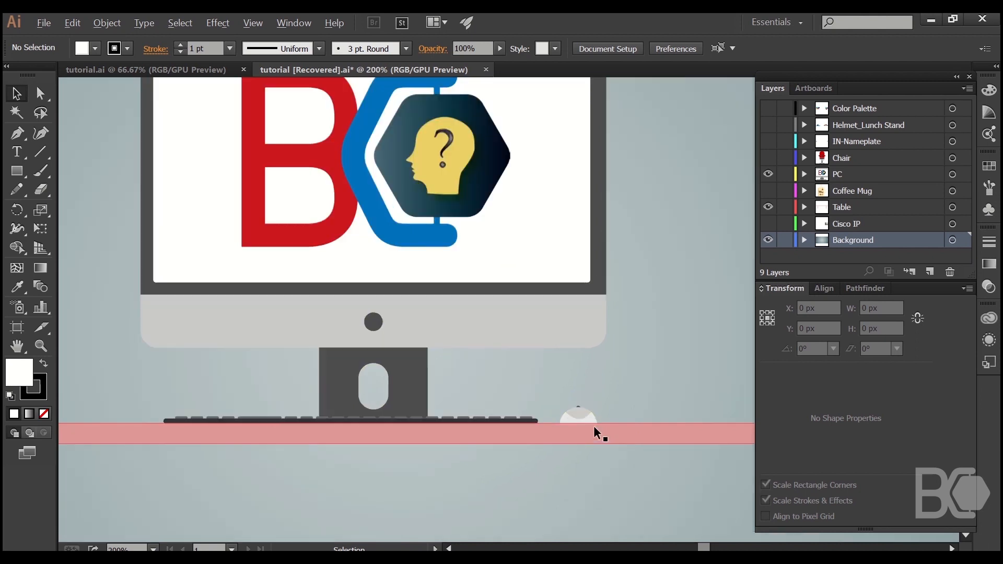
pyautogui.scroll(2, 573, 426)
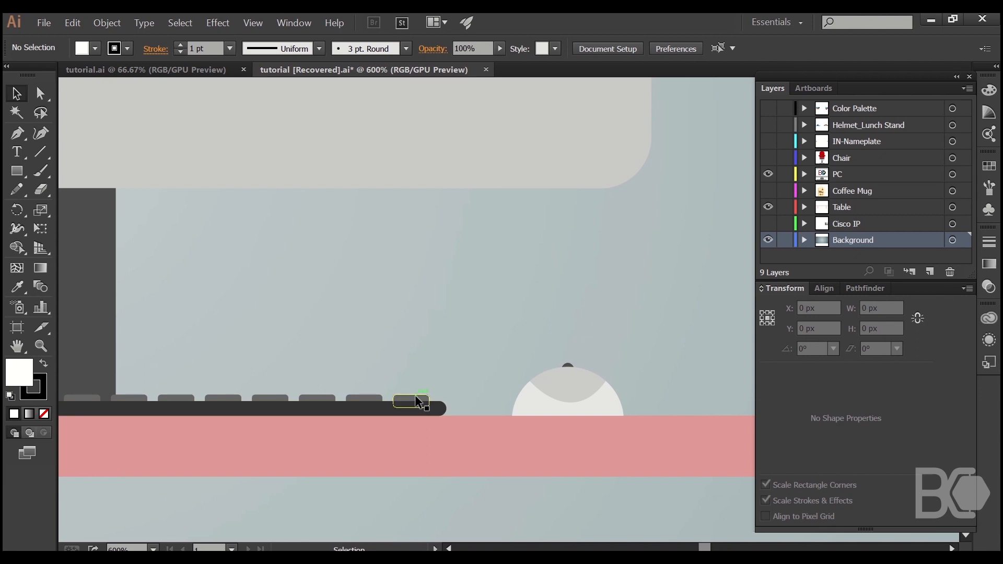
pyautogui.scroll(-3, 510, 390)
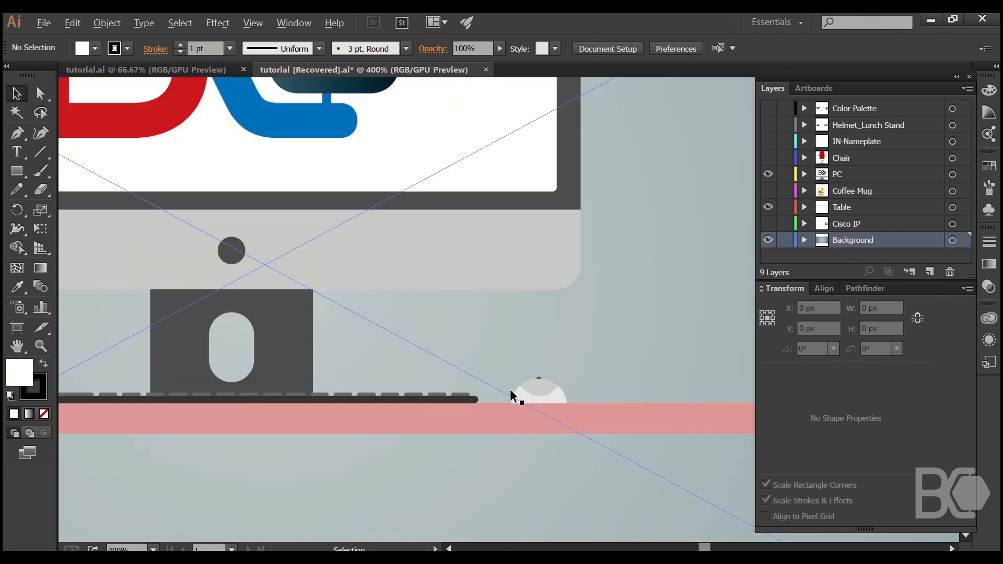
pyautogui.scroll(3, 148, 395)
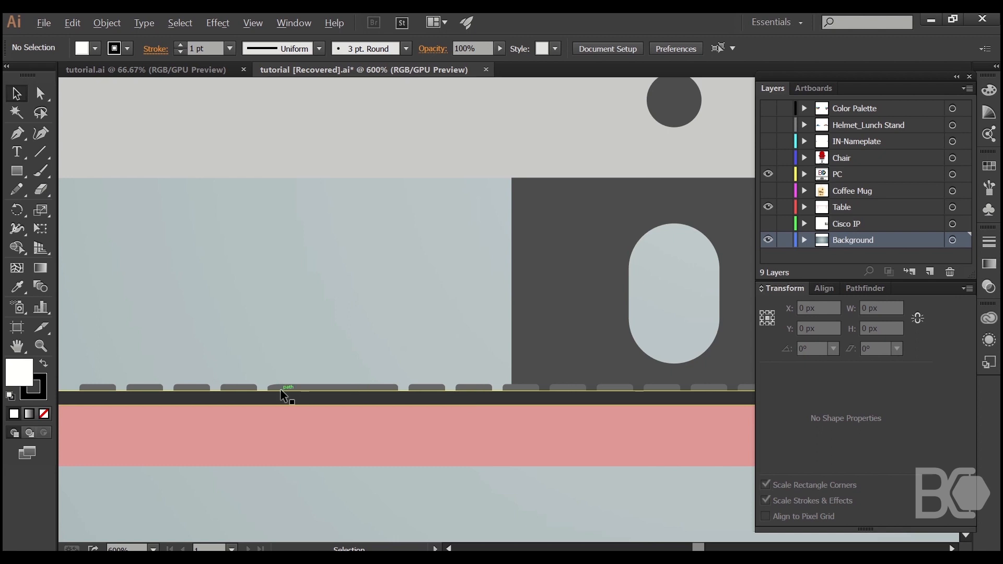
pyautogui.scroll(-1, 280, 392)
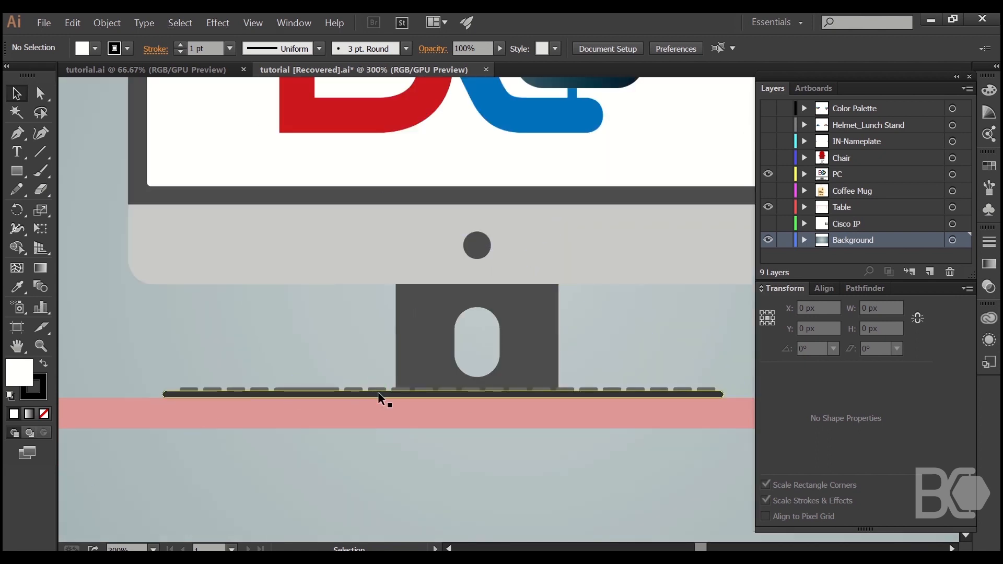
pyautogui.scroll(-1, 374, 402)
pyautogui.scroll(-1, 375, 411)
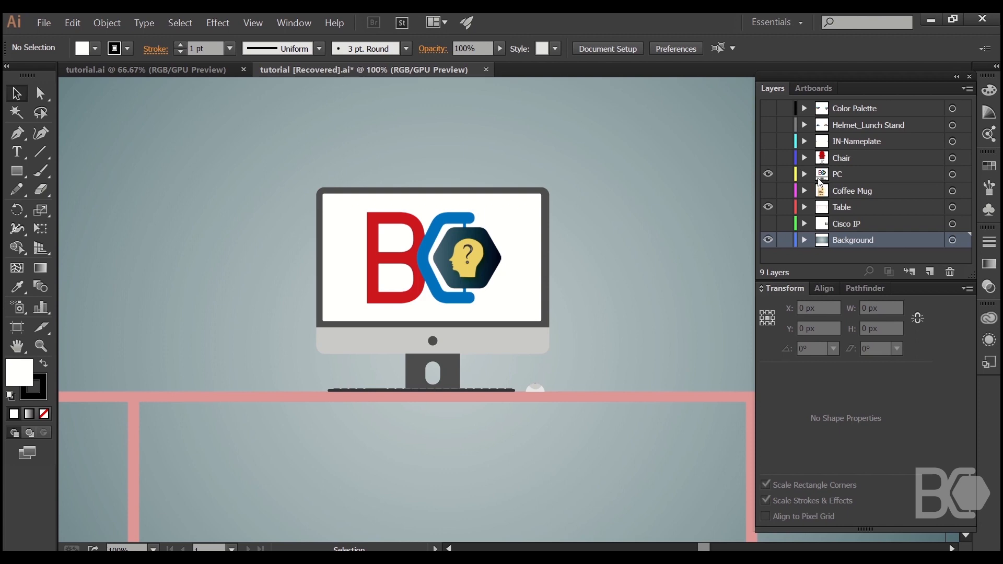
# Step: Show the Coffee Mug and Cisco IP layers
pyautogui.click(768, 191)
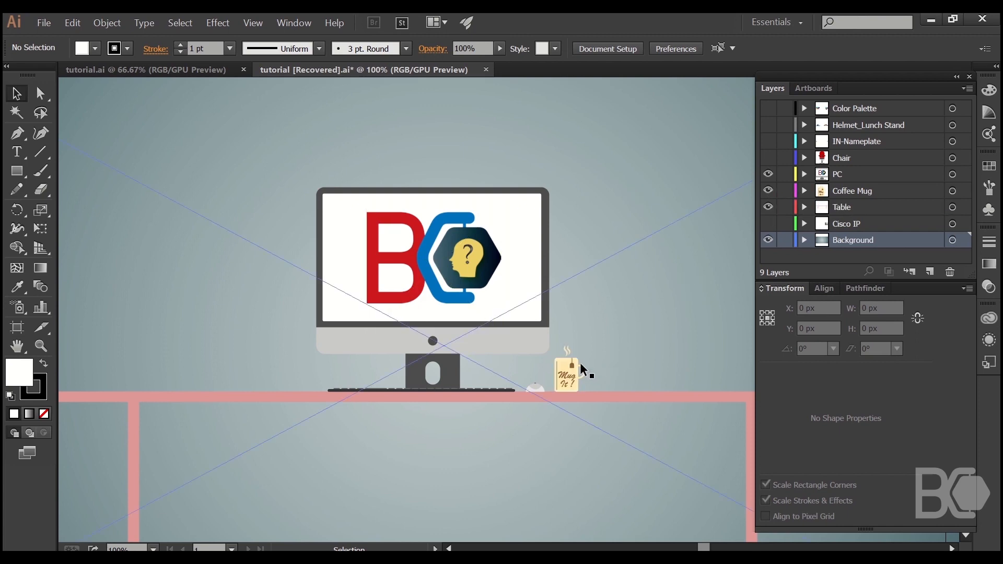
pyautogui.scroll(4, 576, 365)
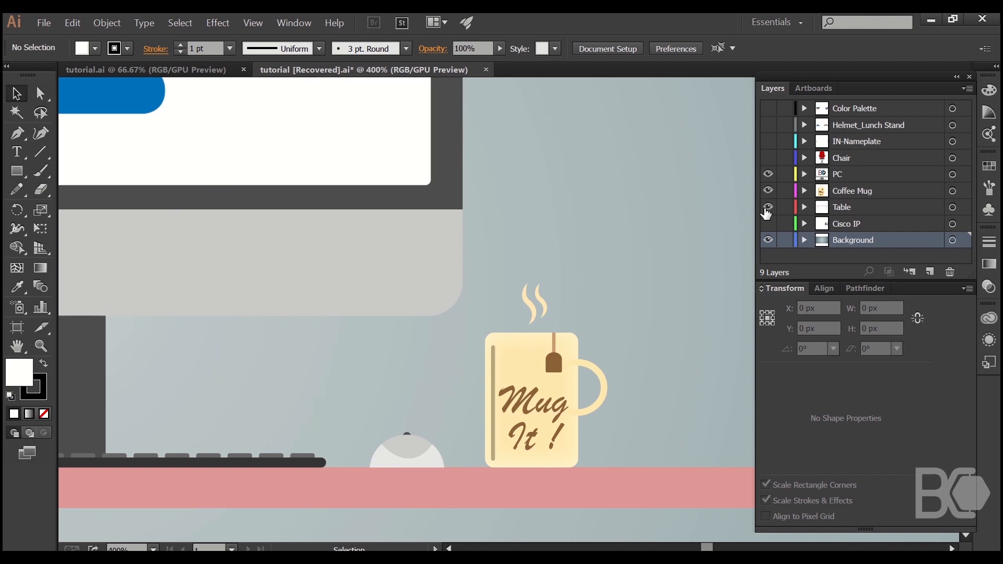
pyautogui.click(769, 226)
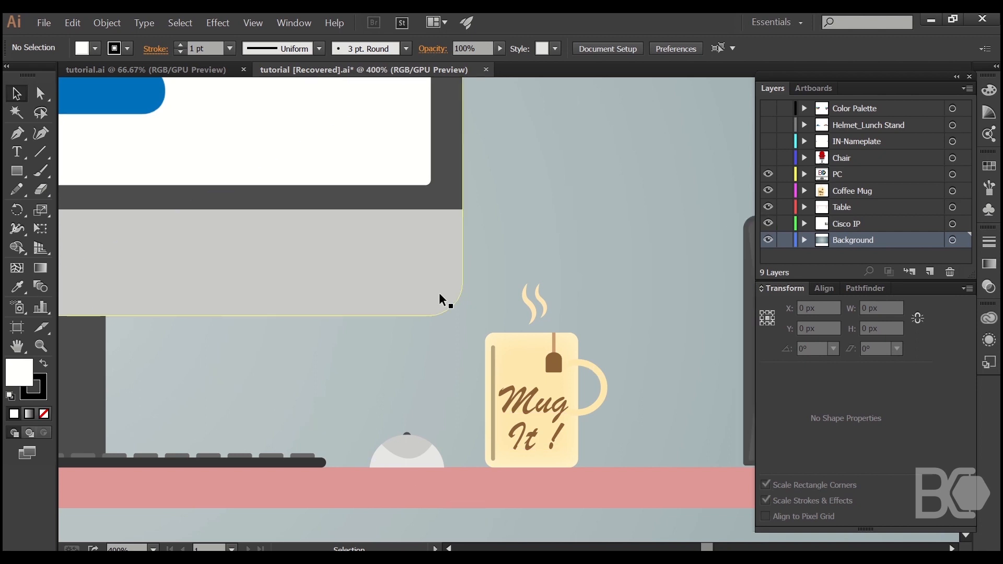
# Step: Examine the desk phone's handset, screen, navigation dial and keypad shapes up close
pyautogui.scroll(-1, 441, 299)
pyautogui.scroll(-2, 442, 299)
pyautogui.scroll(2, 701, 304)
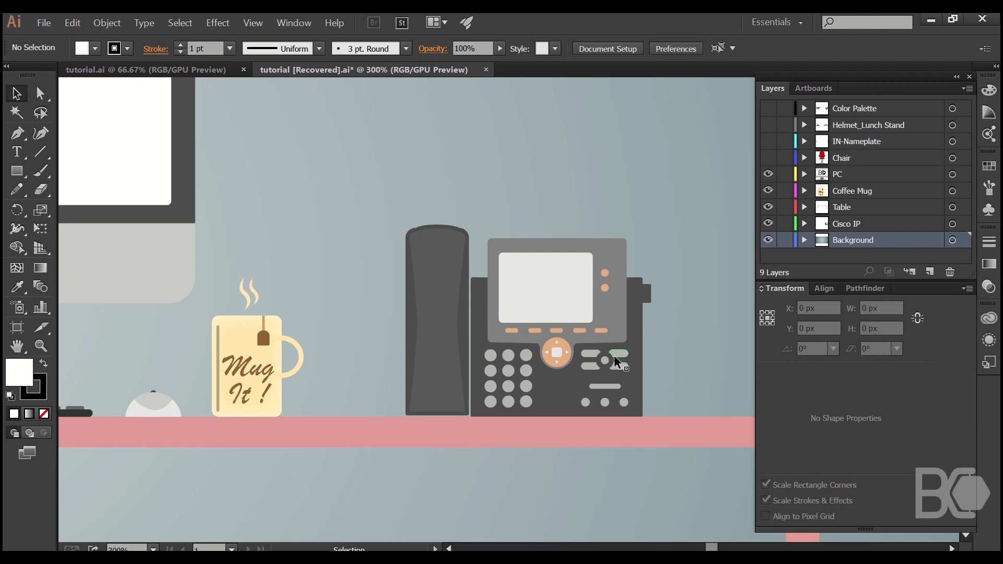
pyautogui.scroll(4, 612, 365)
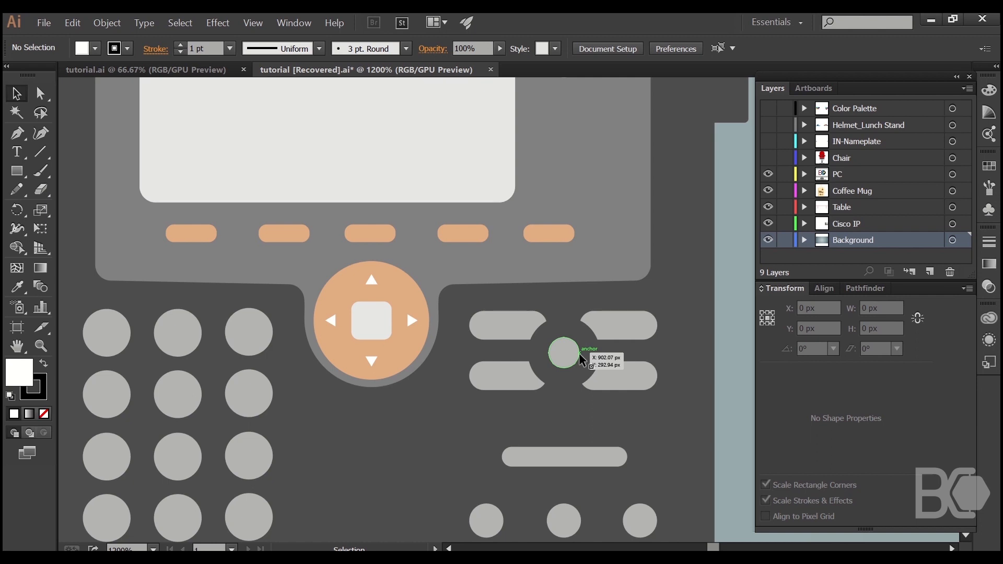
pyautogui.scroll(-2, 579, 353)
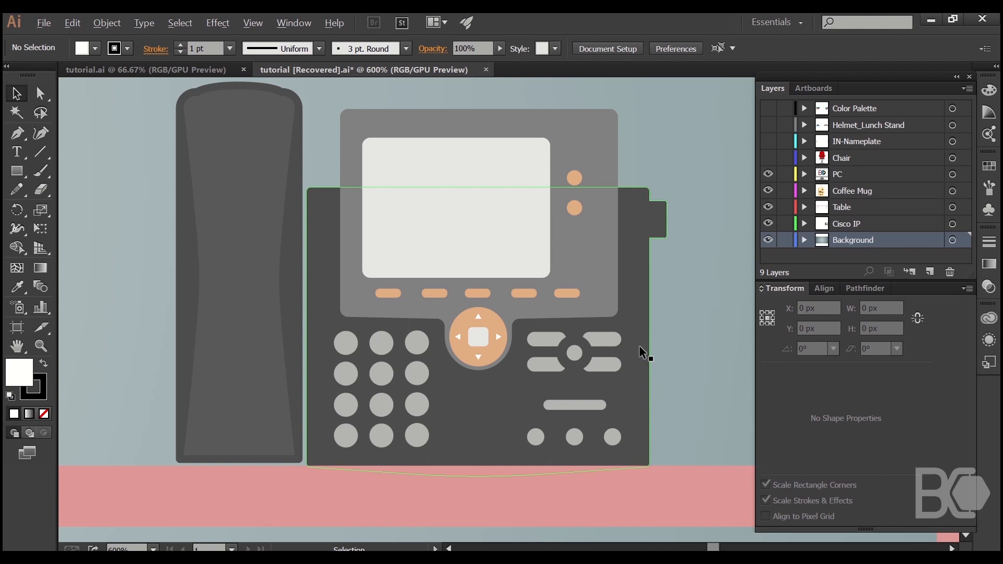
pyautogui.scroll(-4, 639, 347)
pyautogui.scroll(-2, 639, 346)
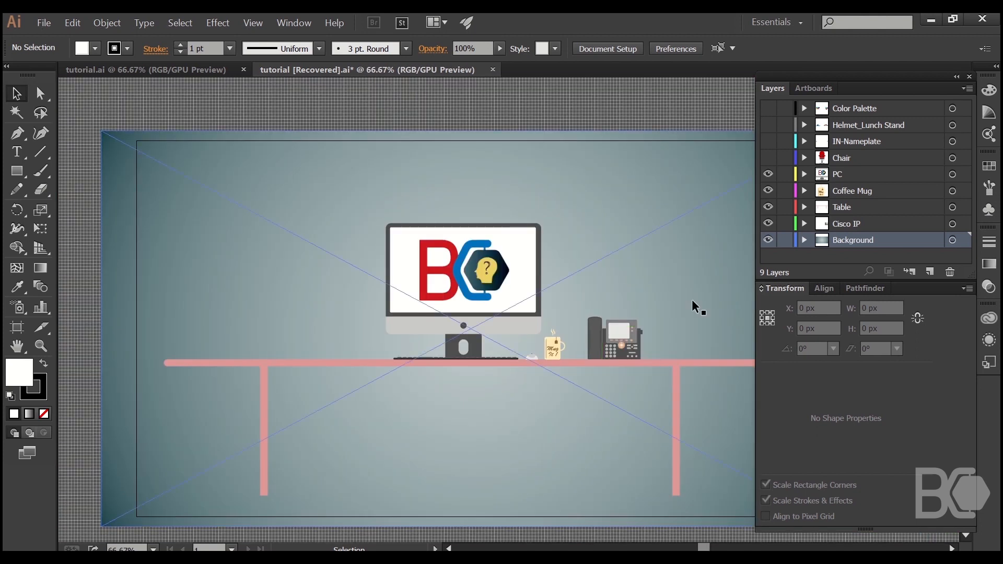
# Step: Show the Chair layer and inspect the chair's backrest, stem, lever and wheels
pyautogui.click(768, 158)
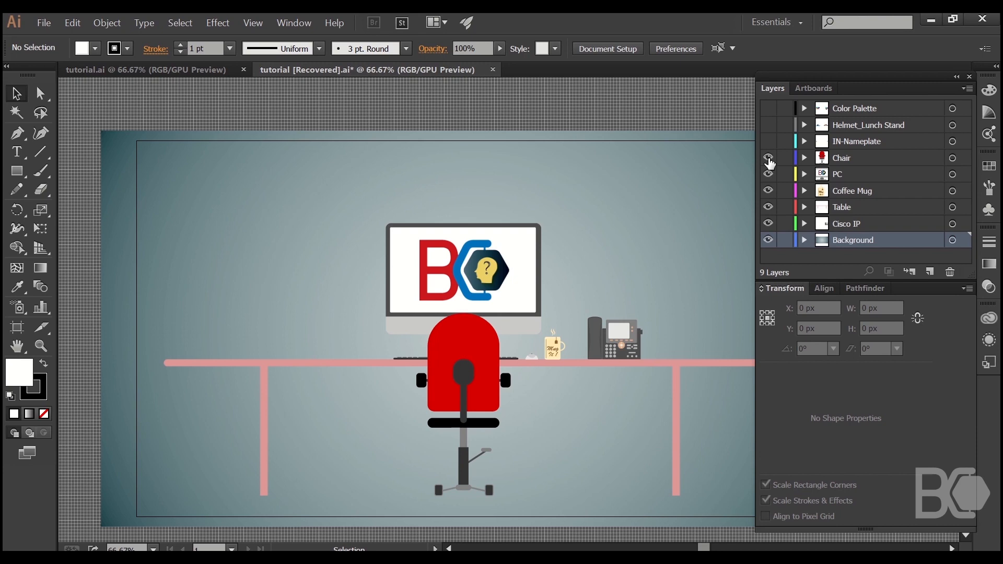
pyautogui.scroll(2, 497, 512)
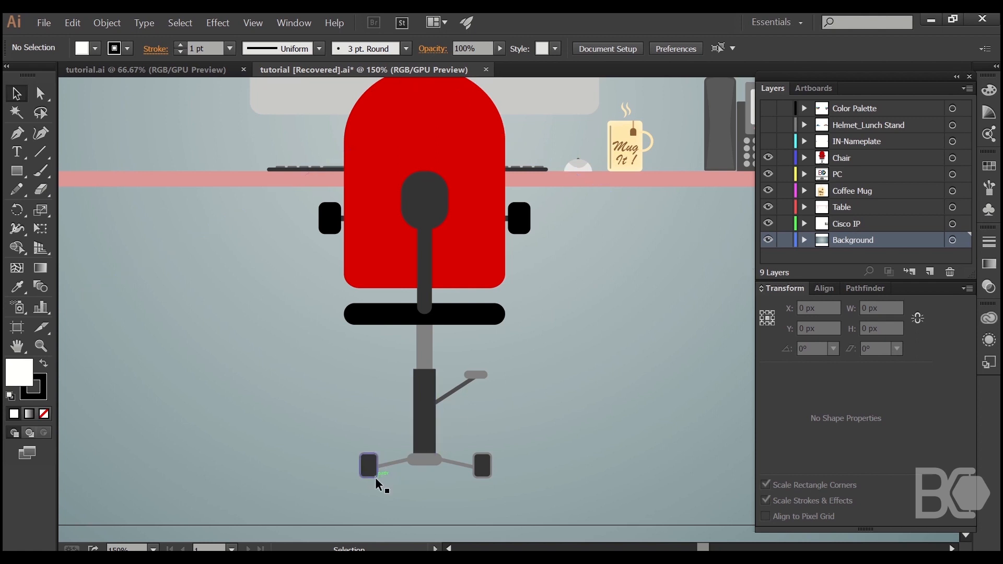
pyautogui.scroll(2, 375, 477)
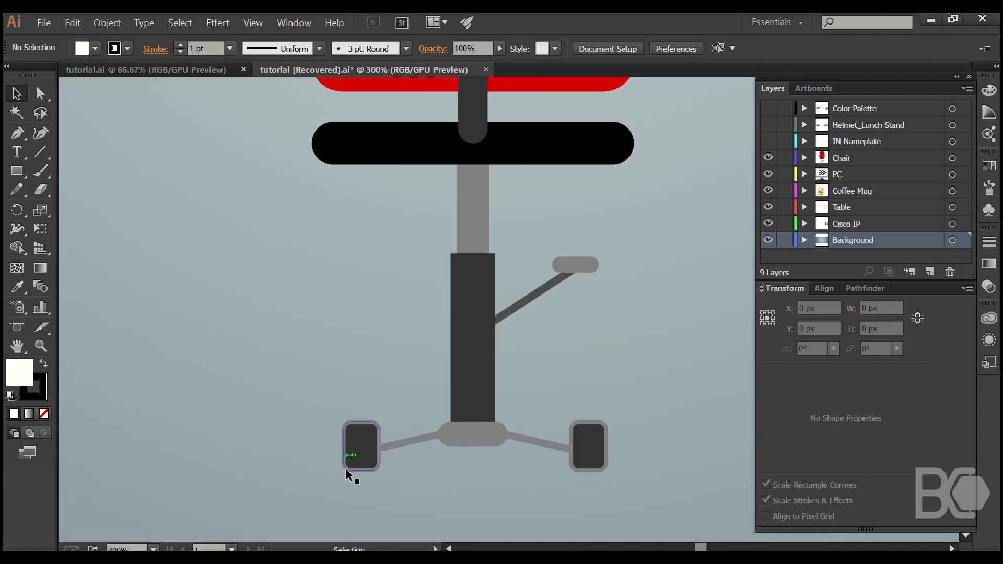
pyautogui.scroll(-3, 446, 435)
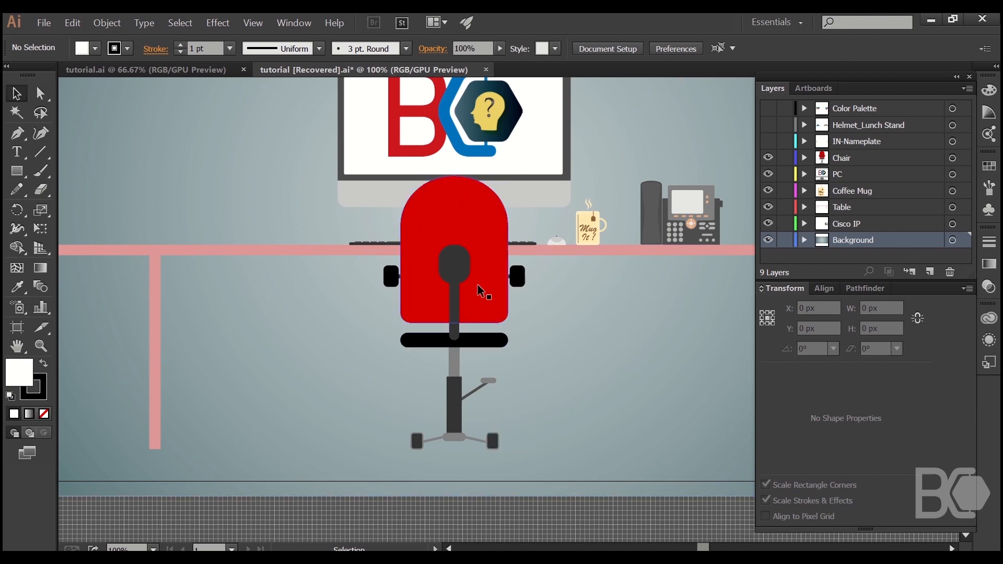
pyautogui.scroll(2, 481, 327)
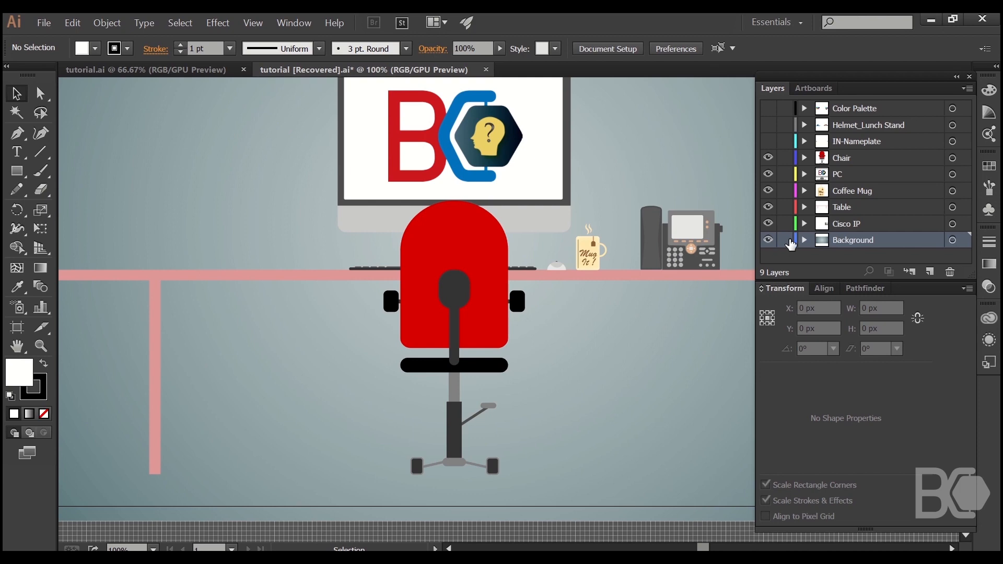
# Step: Show the Helmet_Lunch Stand layer and inspect the helmet on its blue shelf and the books on the brown shelf
pyautogui.click(769, 126)
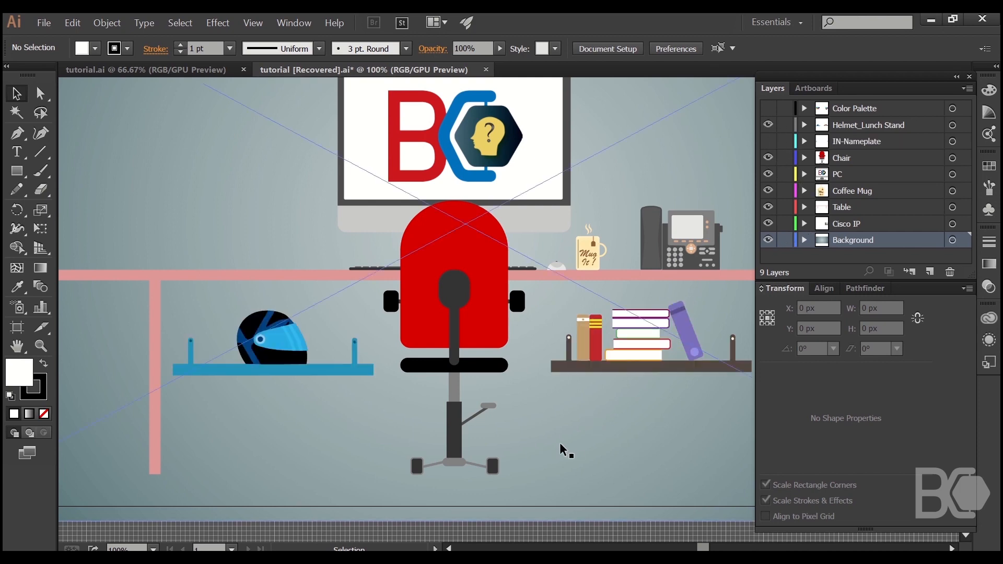
pyautogui.scroll(2, 216, 345)
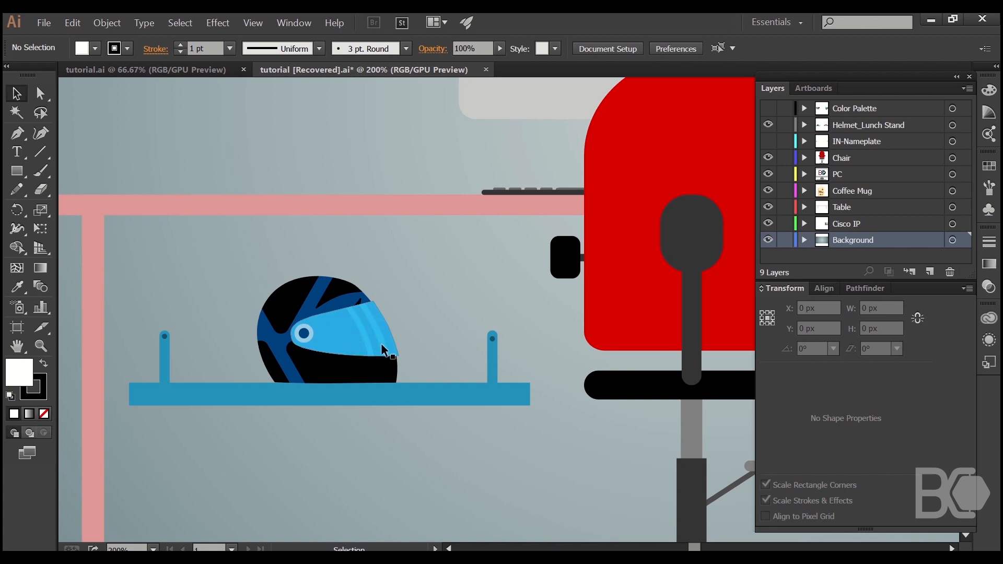
pyautogui.hotkey('ctrl', '-')
pyautogui.hotkey('ctrl', '-')
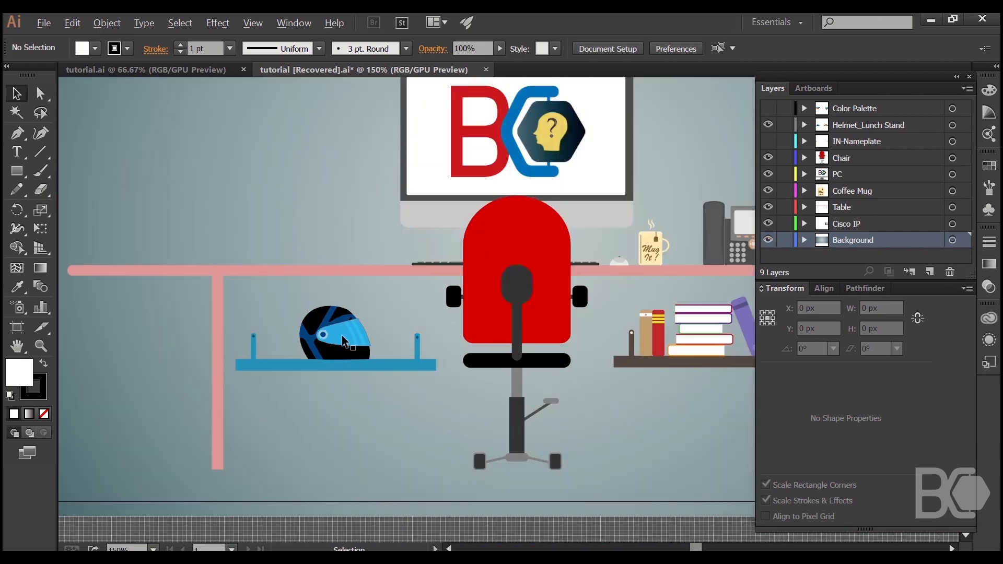
pyautogui.scroll(2, 627, 326)
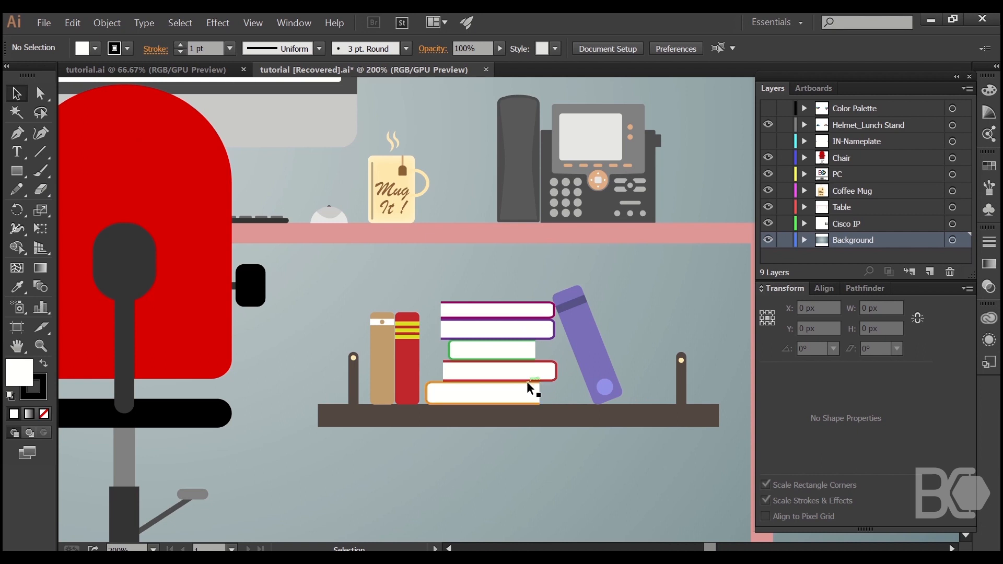
pyautogui.scroll(-3, 526, 382)
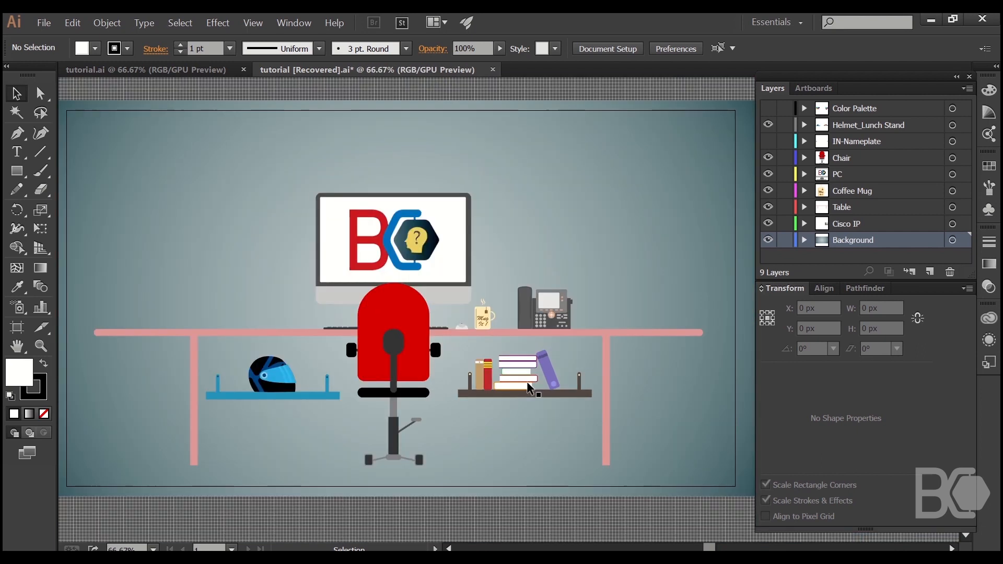